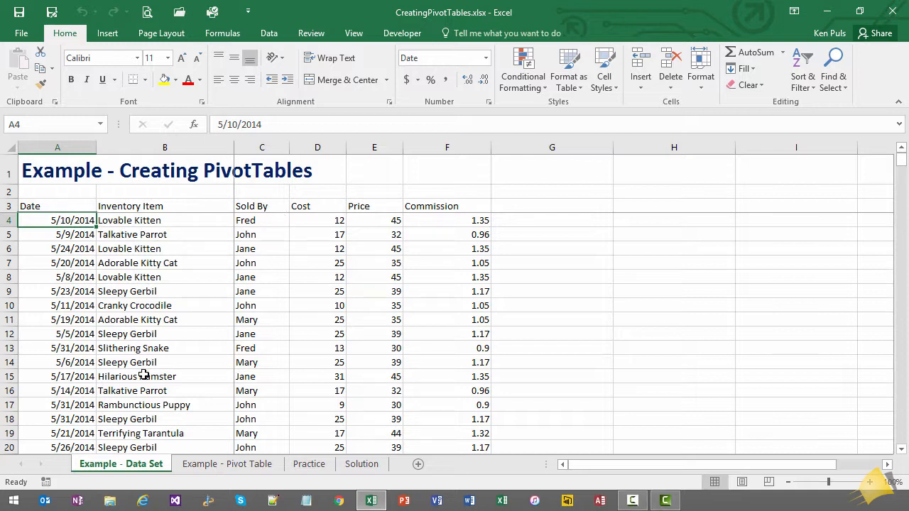
Format the data range A3:F362, including its headers, as a table with a medium blue style.
{"action": "left_click", "coordinate": [160, 290]}
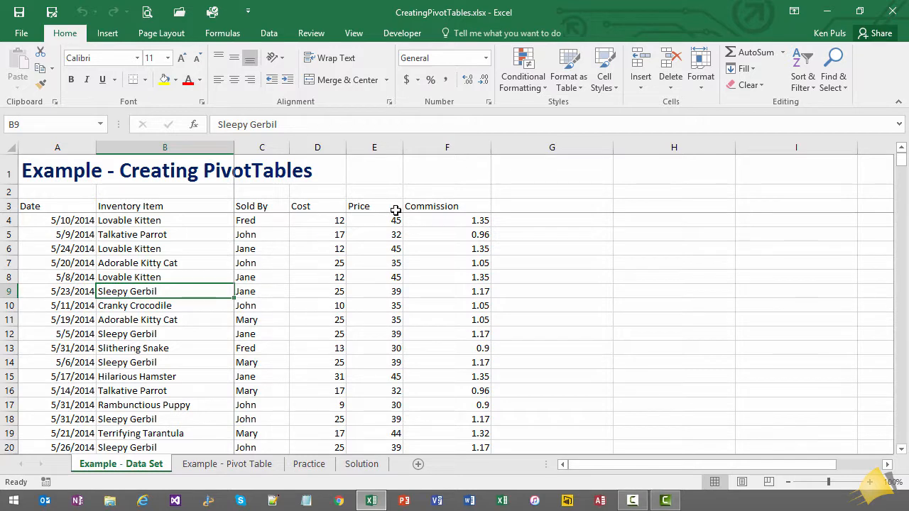
{"action": "left_click", "coordinate": [576, 84]}
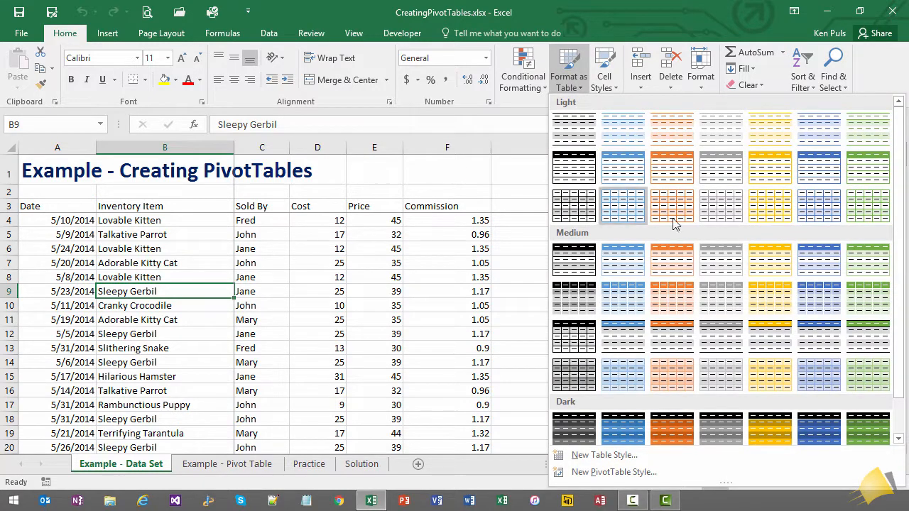
{"action": "left_click", "coordinate": [812, 264]}
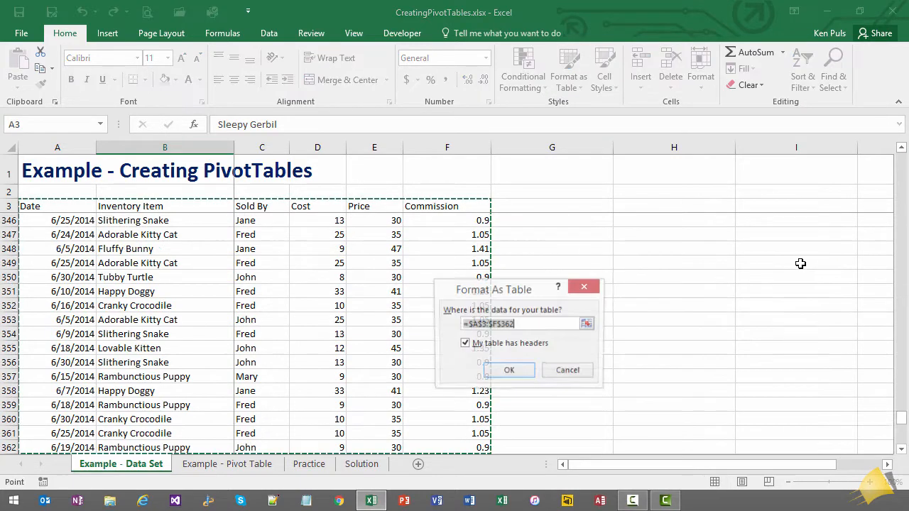
{"action": "left_click", "coordinate": [507, 374]}
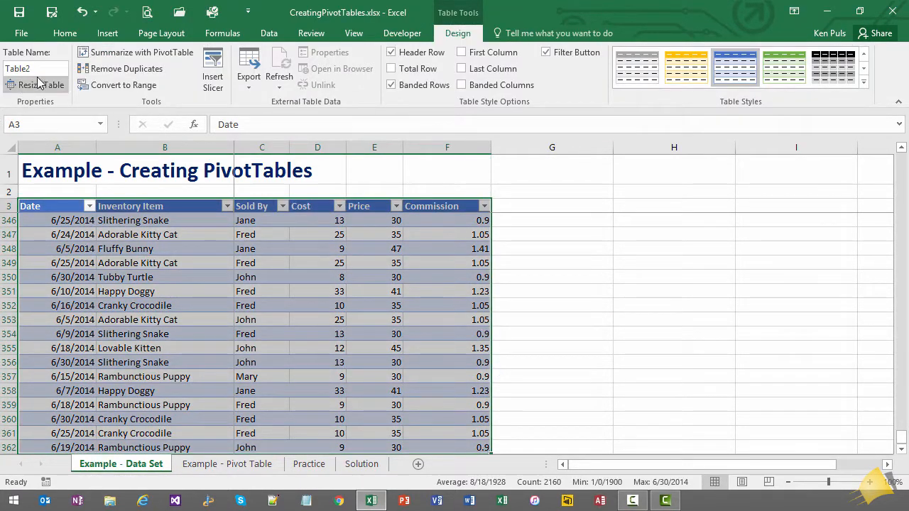
Rename the new table as Inventory.
{"action": "left_click", "coordinate": [32, 70]}
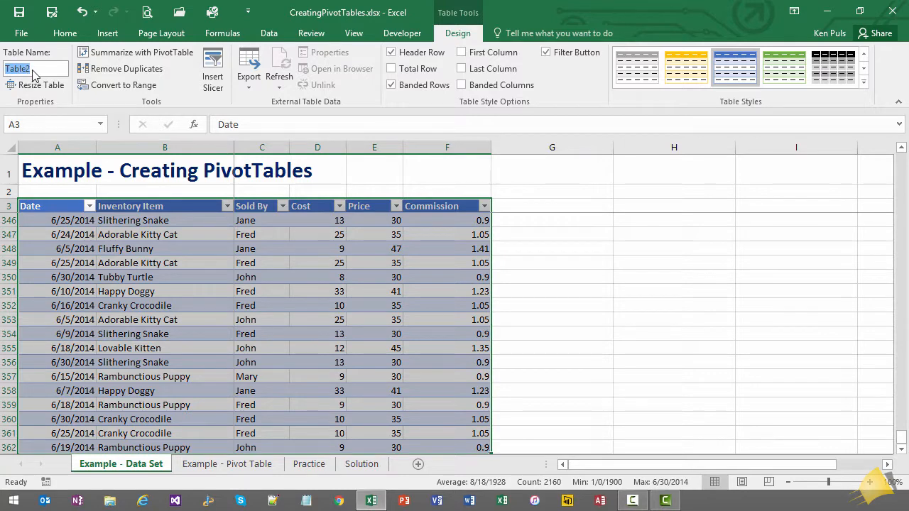
{"action": "type", "text": "Inventory"}
{"action": "left_click", "coordinate": [146, 234]}
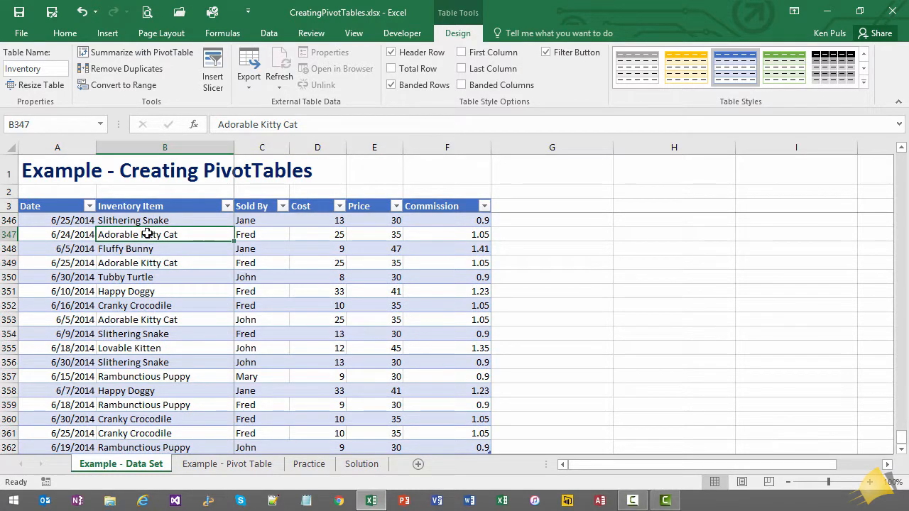
Create a PivotTable from the Inventory table on the existing worksheet 'Example - Pivot Table' at cell A3.
{"action": "left_click", "coordinate": [111, 35]}
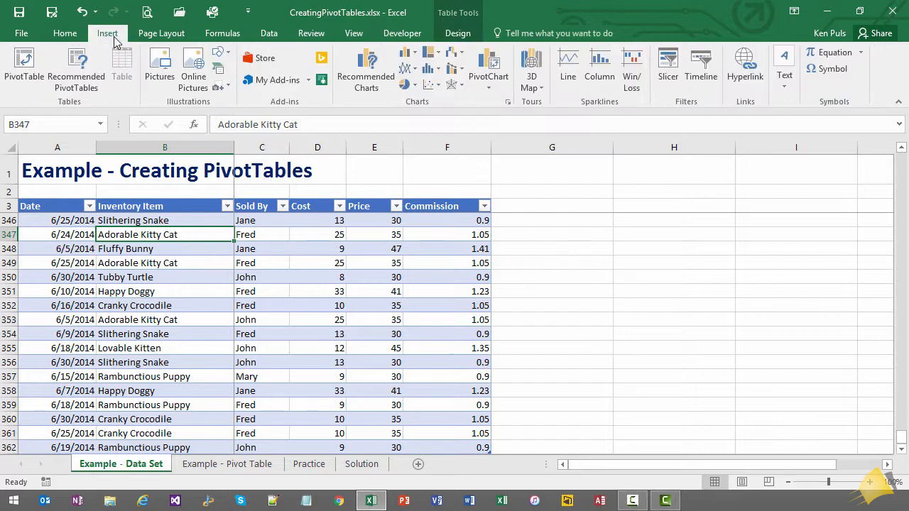
{"action": "left_click", "coordinate": [27, 78]}
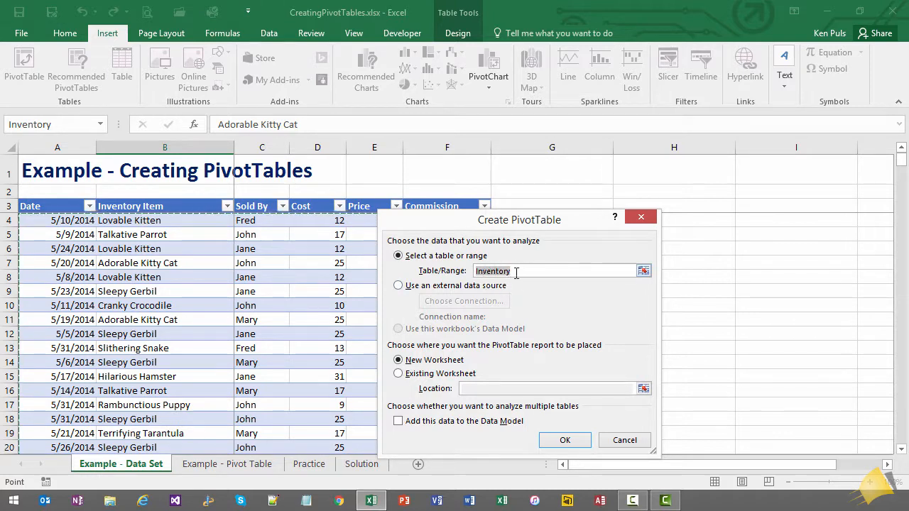
{"action": "left_click", "coordinate": [399, 374]}
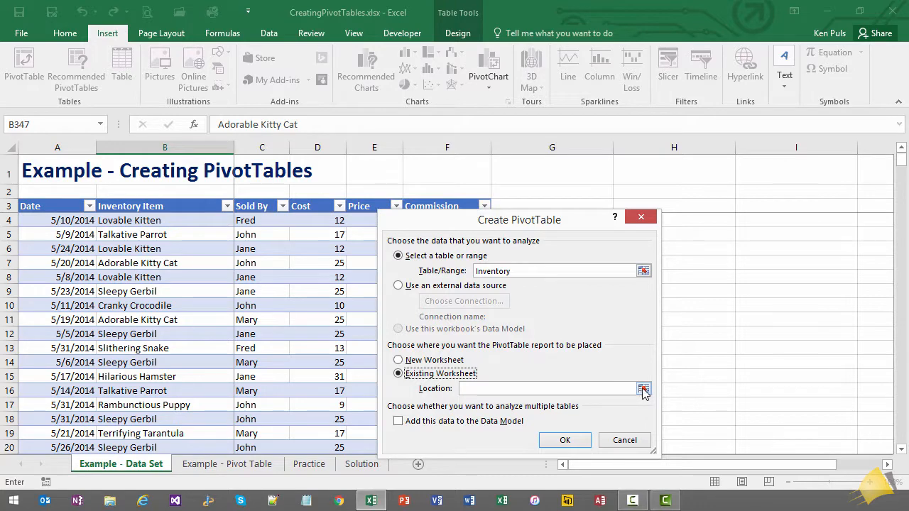
{"action": "left_click", "coordinate": [643, 389]}
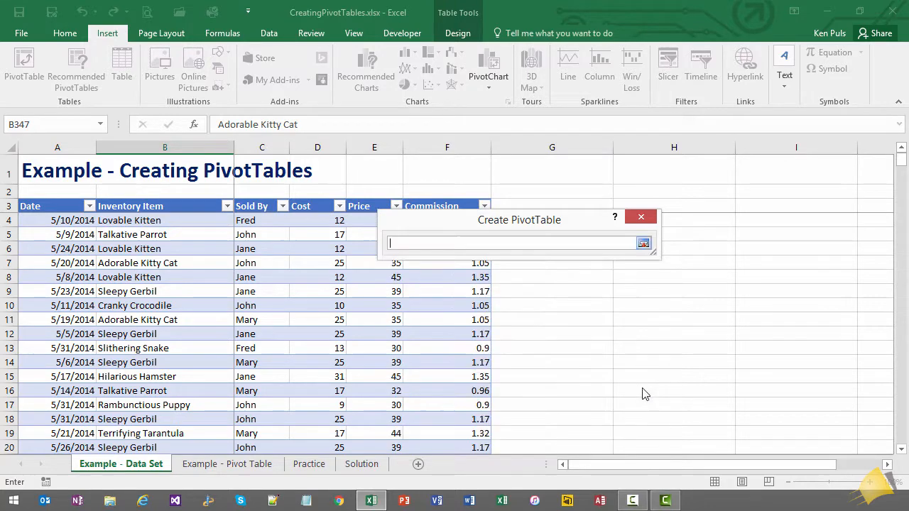
{"action": "left_click", "coordinate": [257, 465]}
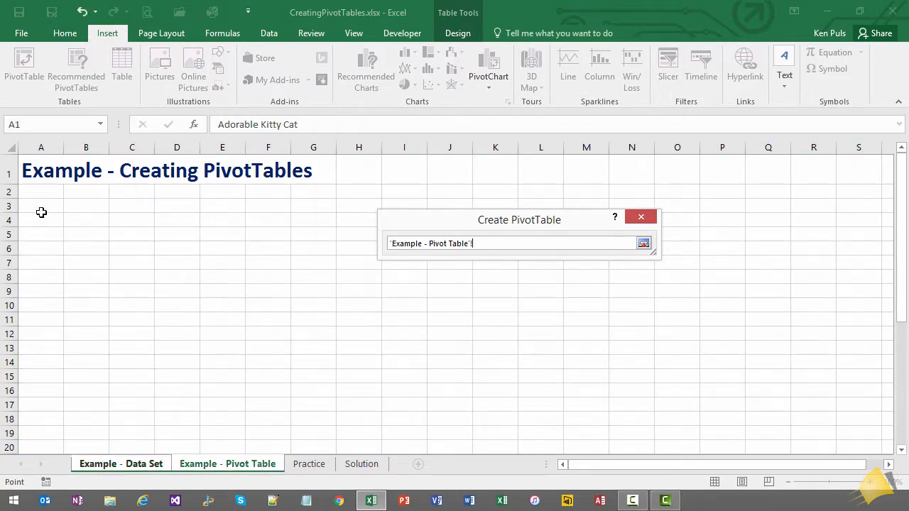
{"action": "left_click", "coordinate": [35, 207]}
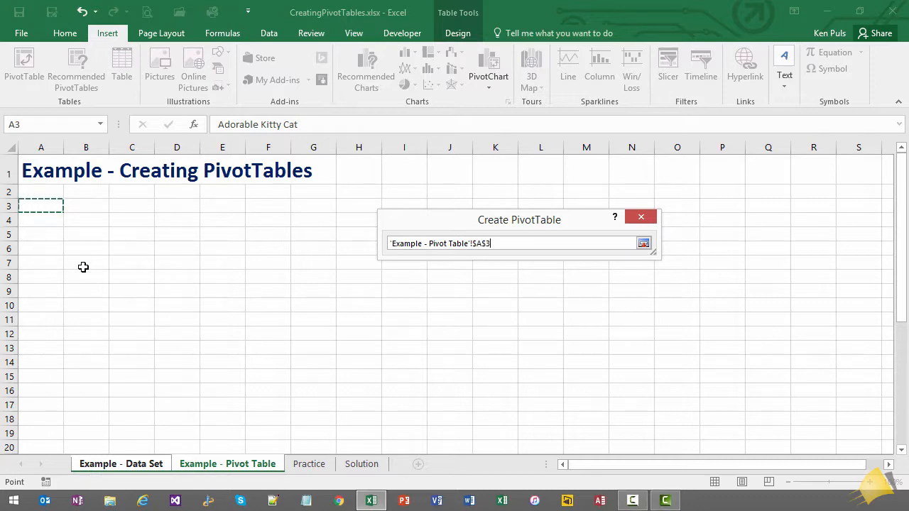
{"action": "left_click", "coordinate": [644, 245]}
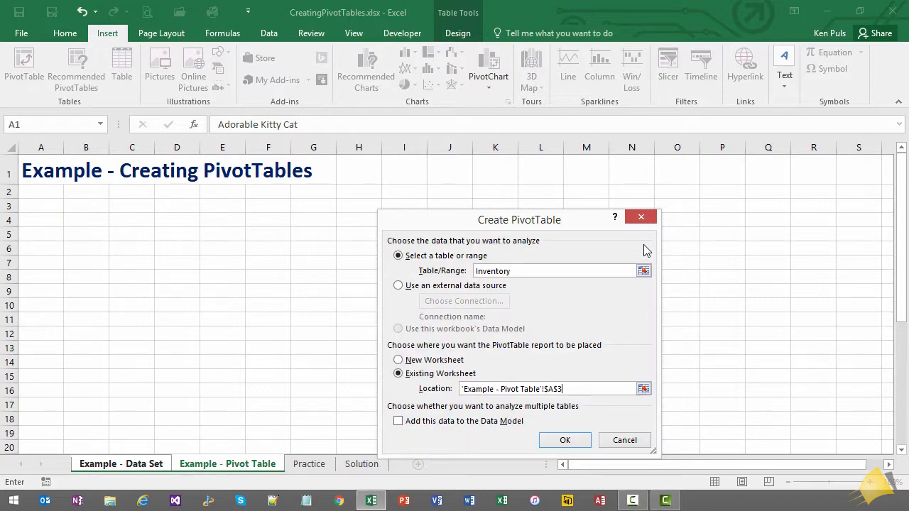
{"action": "left_click", "coordinate": [576, 441]}
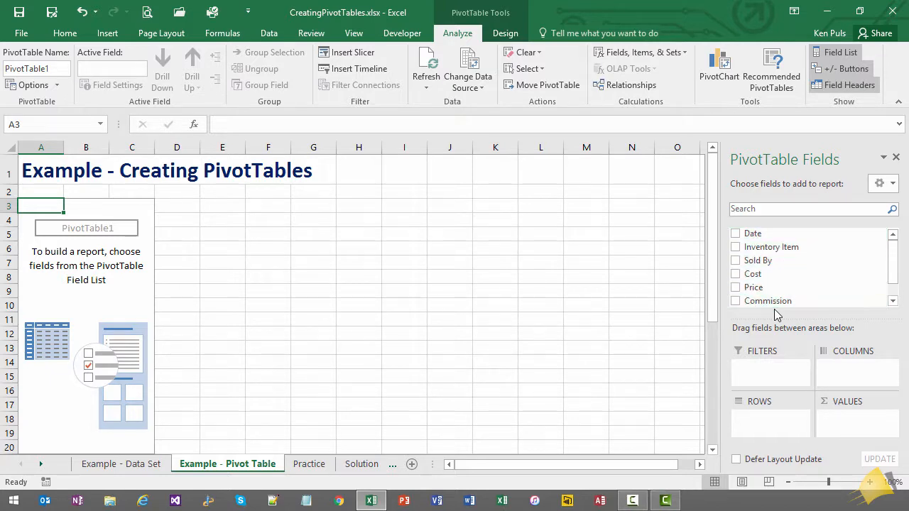
Add Sold By and Inventory Item as PivotTable row fields, with Cost summed as the value.
{"action": "left_click", "coordinate": [133, 463]}
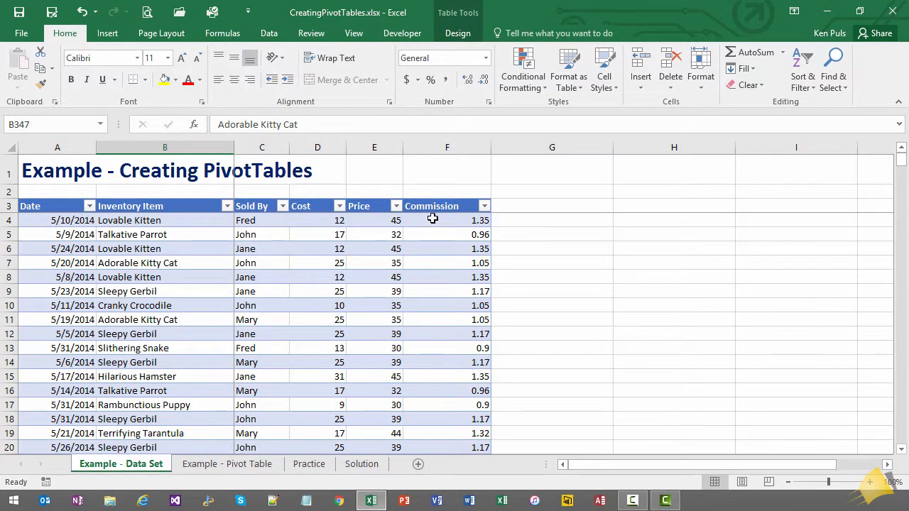
{"action": "left_click", "coordinate": [257, 465]}
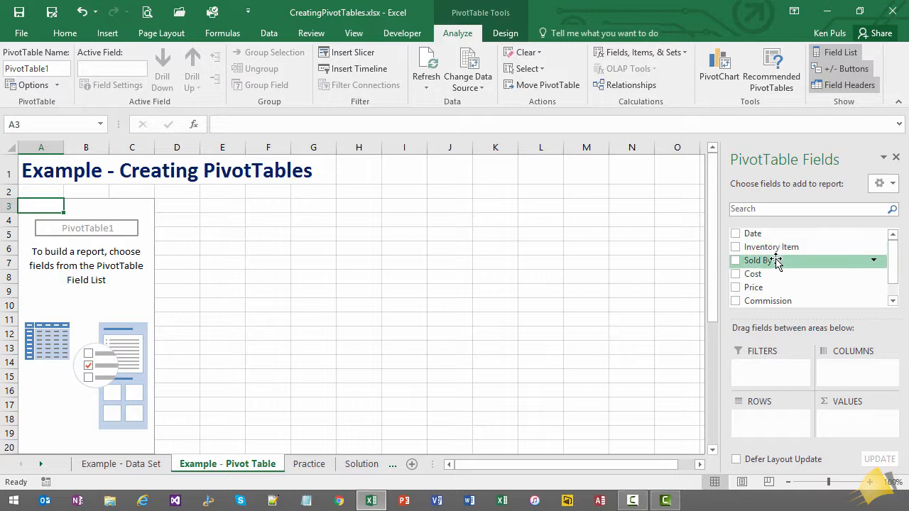
{"action": "left_click_drag", "start_coordinate": [777, 260], "coordinate": [779, 422]}
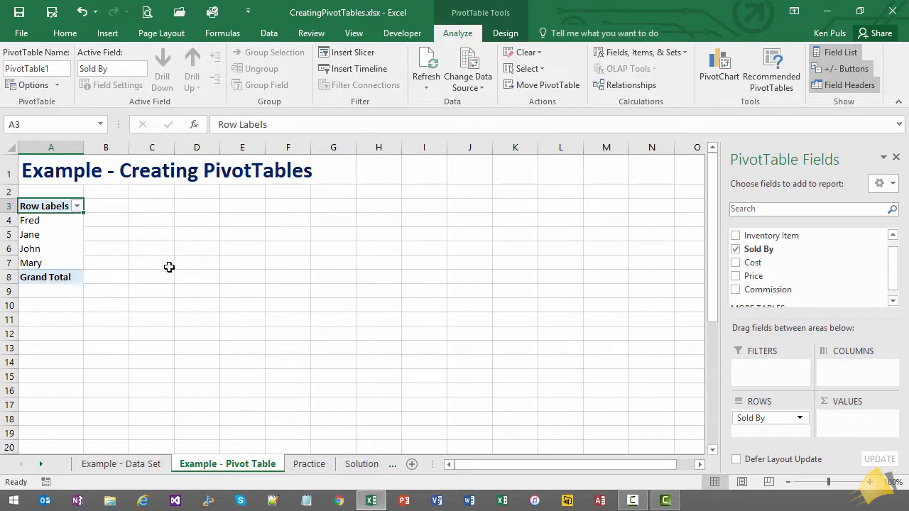
{"action": "left_click_drag", "start_coordinate": [775, 241], "coordinate": [780, 427]}
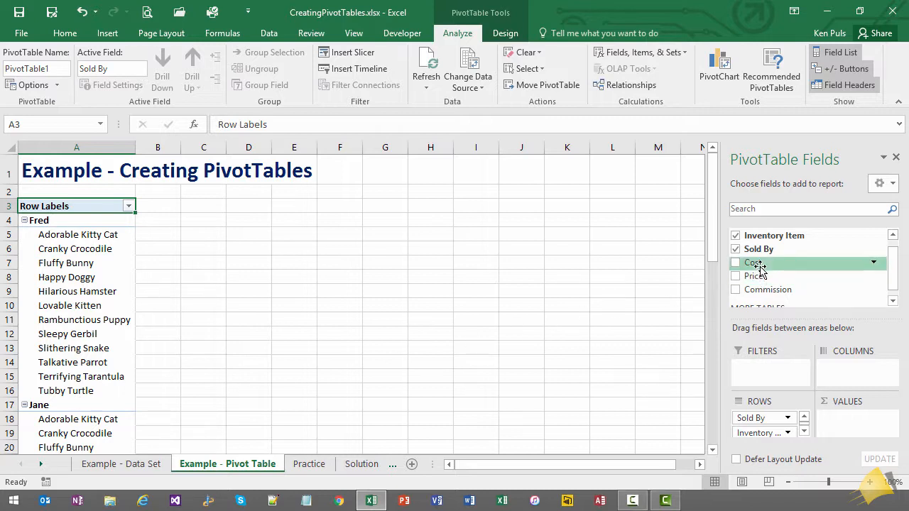
{"action": "left_click_drag", "start_coordinate": [760, 270], "coordinate": [851, 418]}
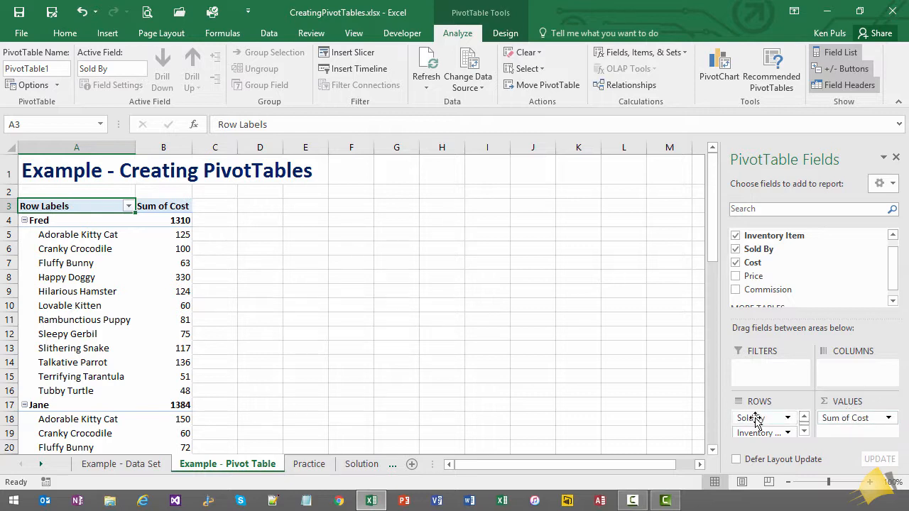
Move Sold By from the PivotTable rows to the columns and replace Cost with Price in the values.
{"action": "left_click_drag", "start_coordinate": [757, 419], "coordinate": [853, 375]}
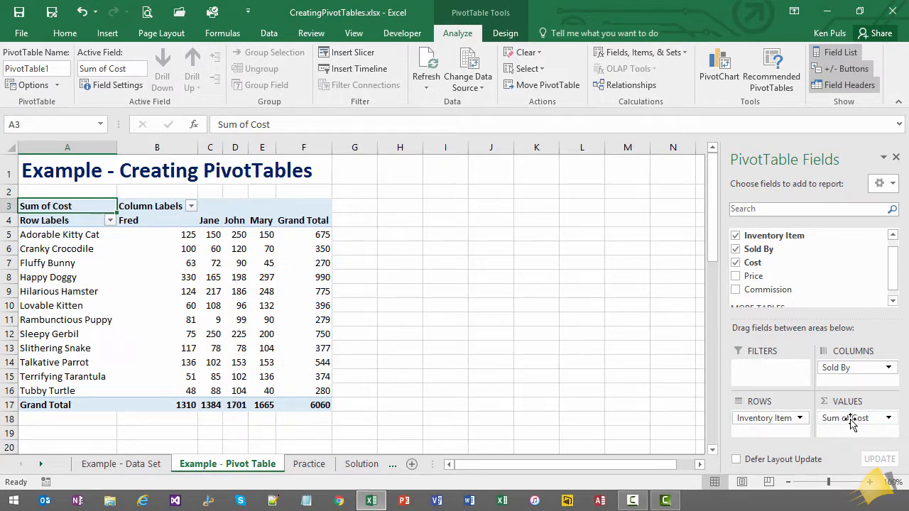
{"action": "mouse_move", "coordinate": [851, 420]}
{"action": "left_mouse_down"}
{"action": "mouse_move", "coordinate": [848, 331]}
{"action": "mouse_move", "coordinate": [827, 256]}
{"action": "mouse_move", "coordinate": [812, 256]}
{"action": "mouse_move", "coordinate": [818, 357]}
{"action": "mouse_move", "coordinate": [843, 433]}
{"action": "left_mouse_up"}
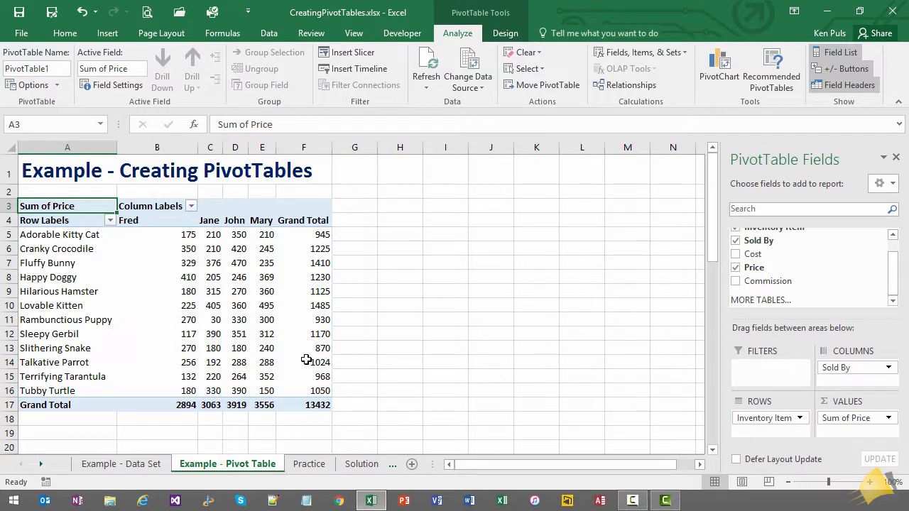
{"action": "mouse_move", "coordinate": [298, 360]}
On the 'Example - Data Set' sheet, set the first Lovable Kitten price in cell E4 to 15000000.
{"action": "left_click", "coordinate": [161, 466]}
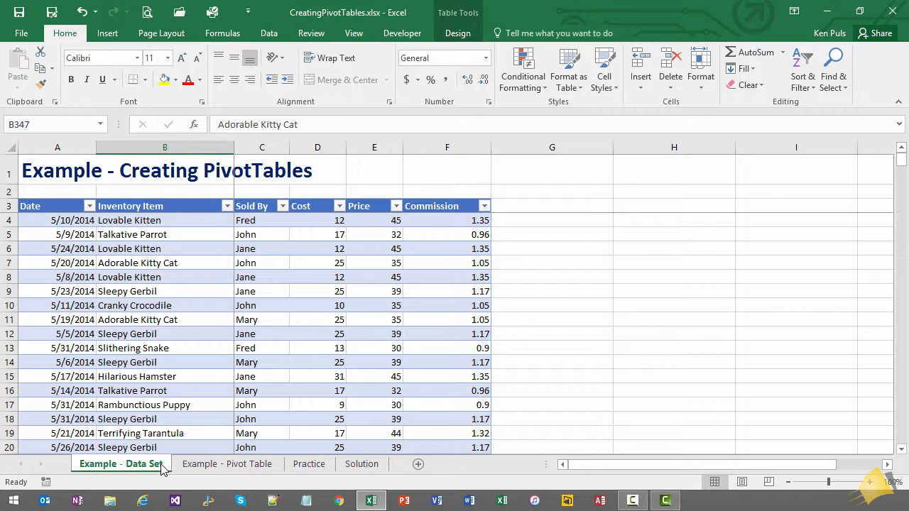
{"action": "left_click", "coordinate": [373, 220]}
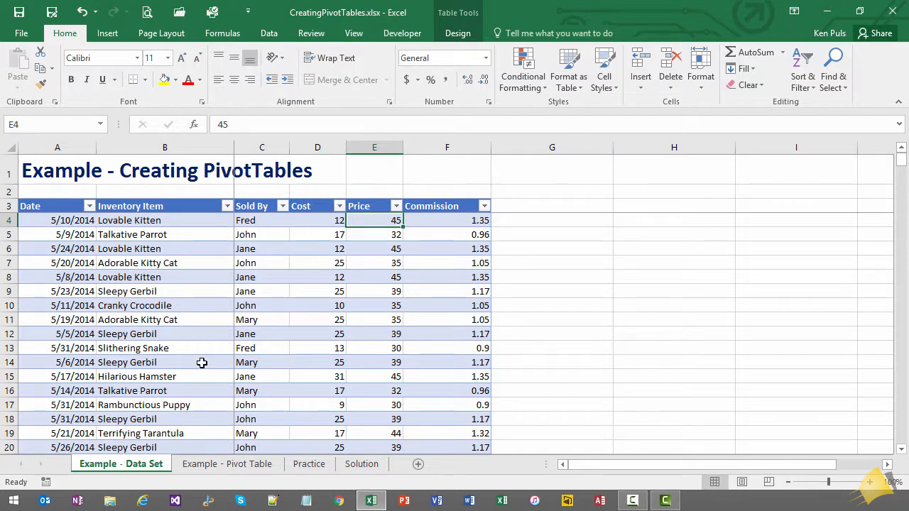
{"action": "type", "text": "15000000"}
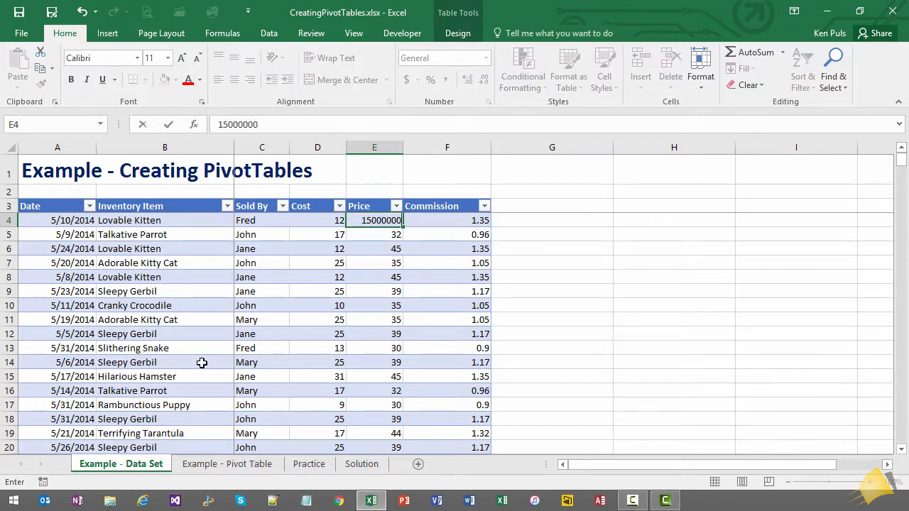
{"action": "key", "text": "Return"}
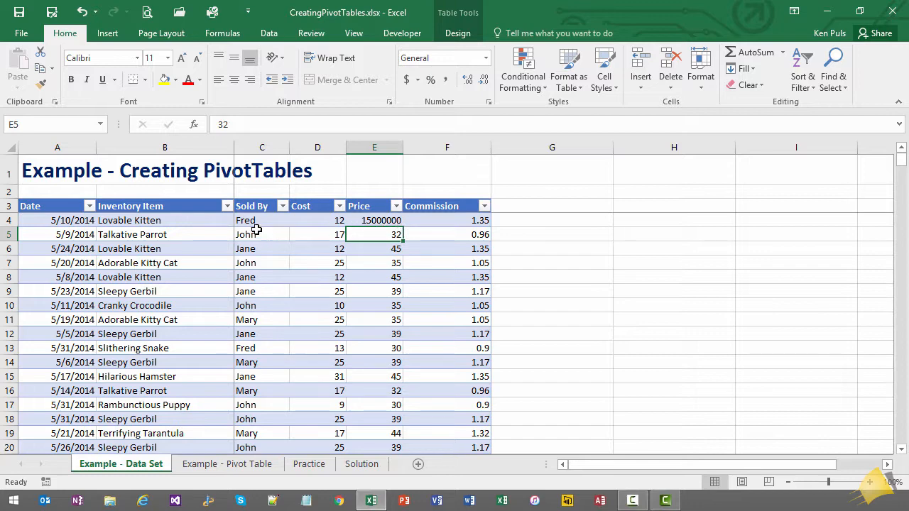
Refresh the PivotTable on the 'Example - Pivot Table' sheet and check the Lovable Kitten row and the totals.
{"action": "left_click", "coordinate": [236, 468]}
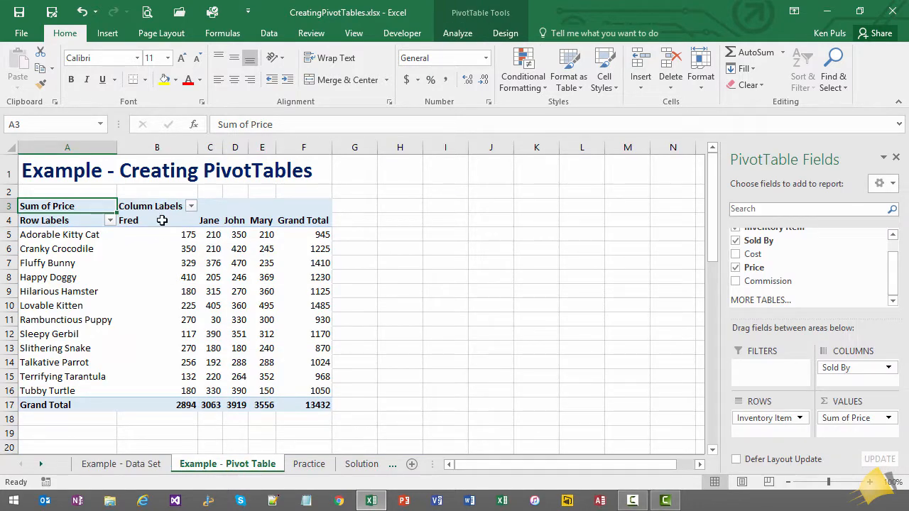
{"action": "left_click", "coordinate": [156, 306]}
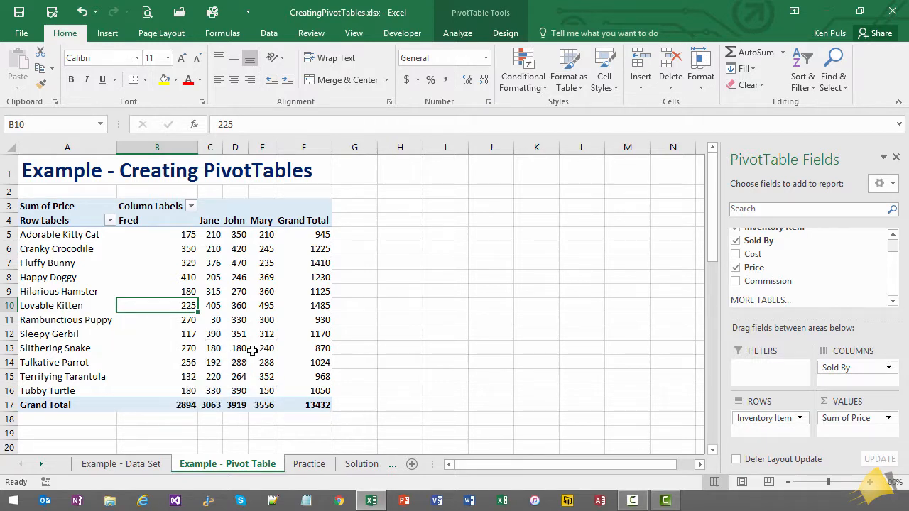
{"action": "mouse_move", "coordinate": [246, 366]}
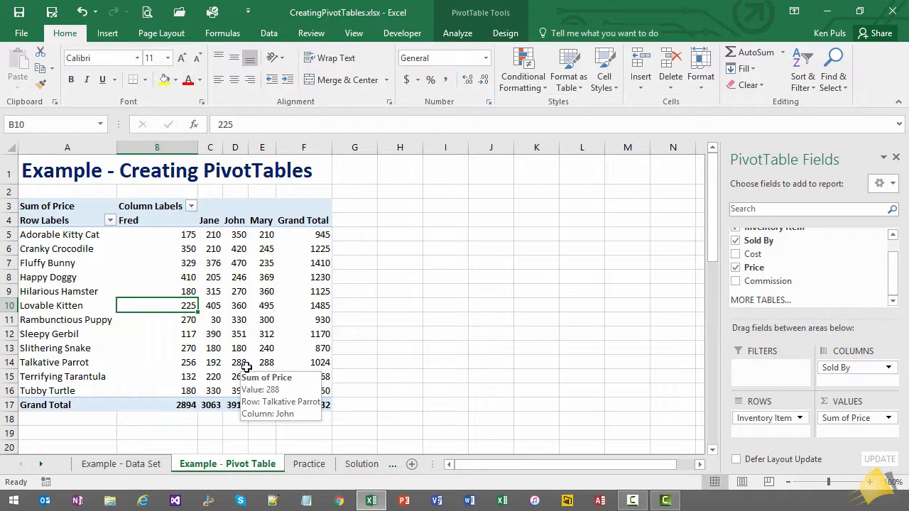
{"action": "mouse_move", "coordinate": [236, 282]}
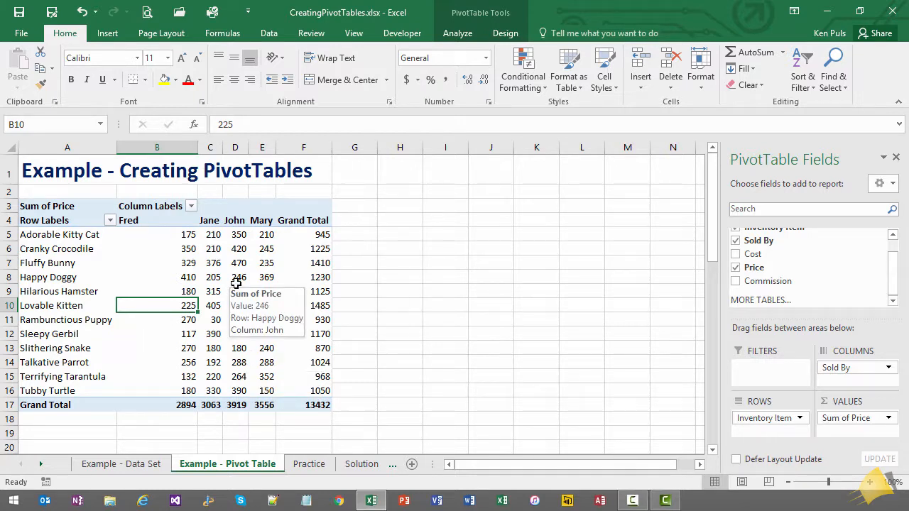
{"action": "right_click", "coordinate": [236, 281]}
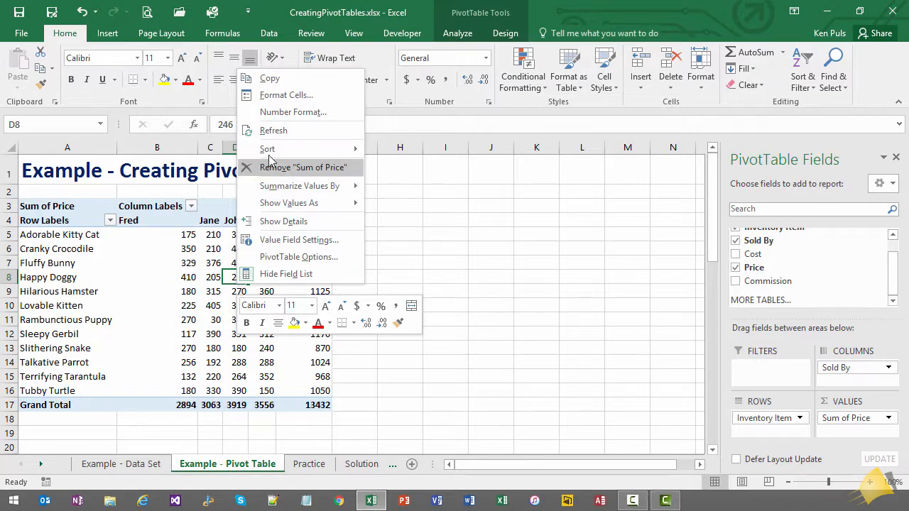
{"action": "left_click", "coordinate": [273, 133]}
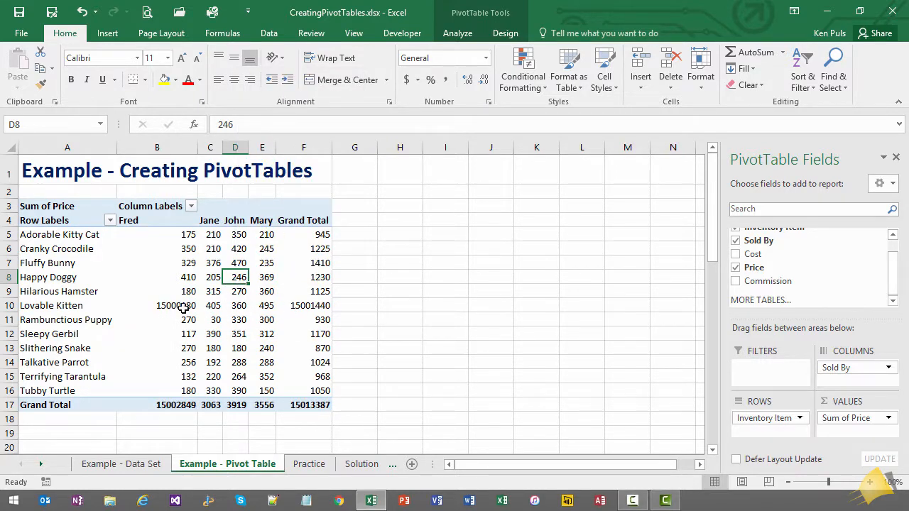
{"action": "mouse_move", "coordinate": [302, 305]}
{"action": "mouse_move", "coordinate": [279, 353]}
{"action": "mouse_move", "coordinate": [234, 352]}
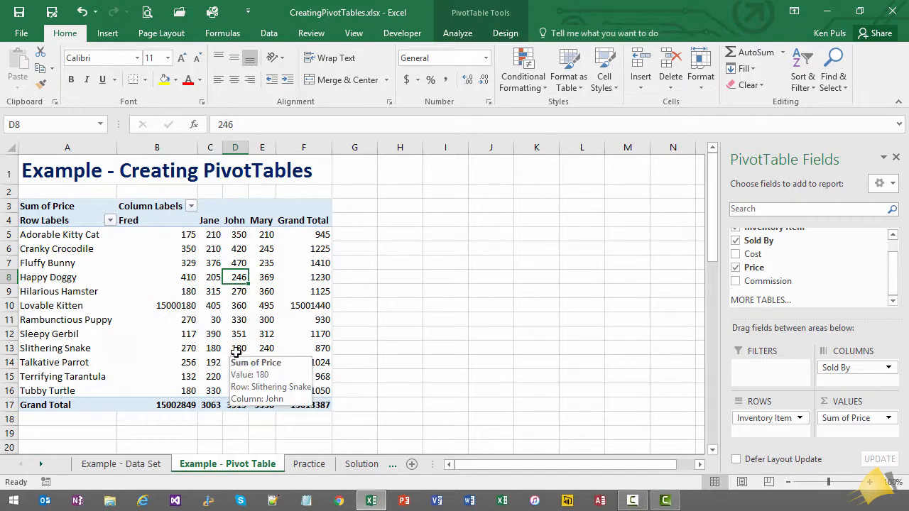
Set the price in cell E4 of the 'Example - Data Set' sheet back to 45.
{"action": "left_click", "coordinate": [135, 467]}
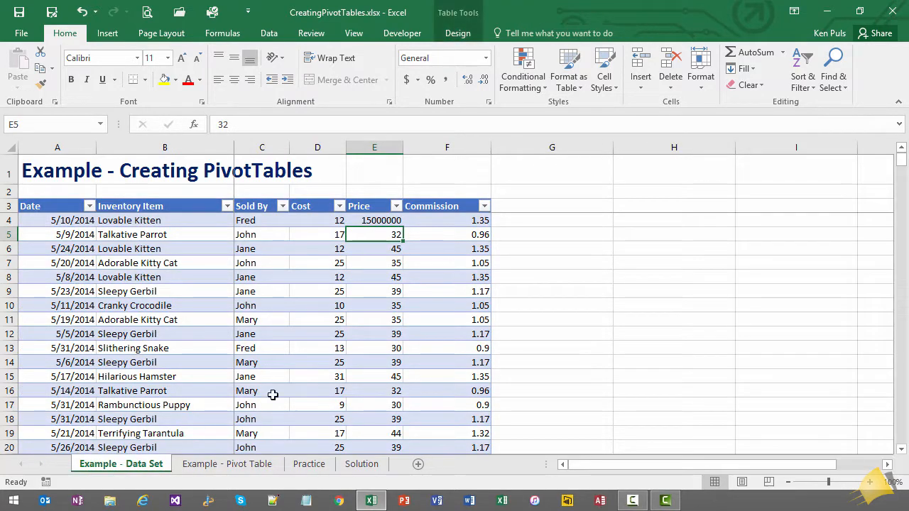
{"action": "left_click", "coordinate": [392, 222]}
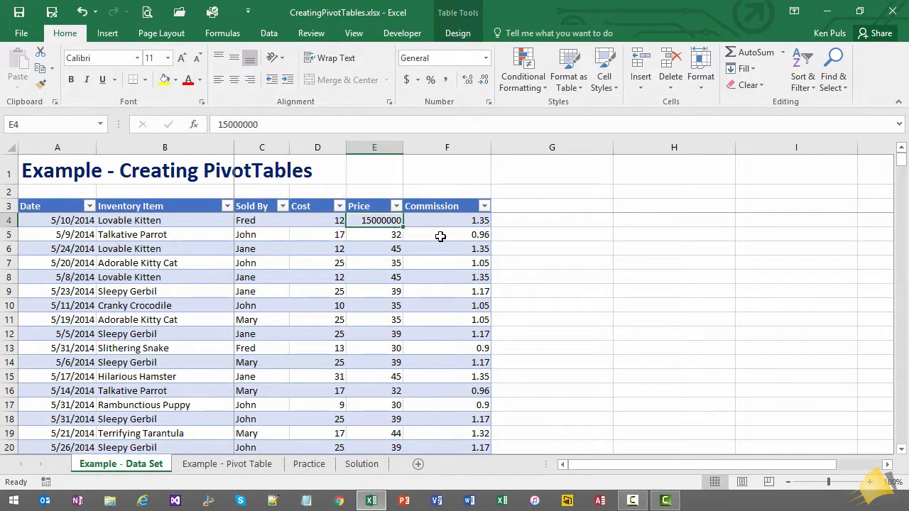
{"action": "type", "text": "45"}
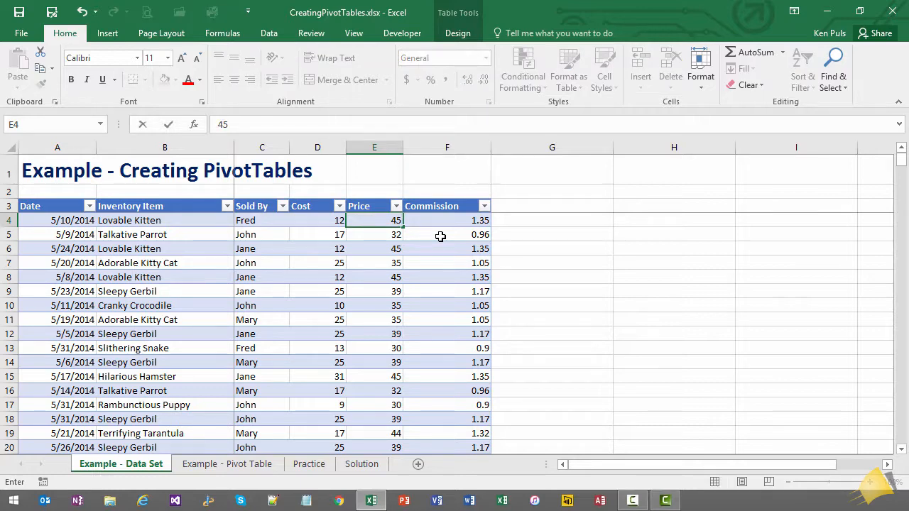
{"action": "key", "text": "Return"}
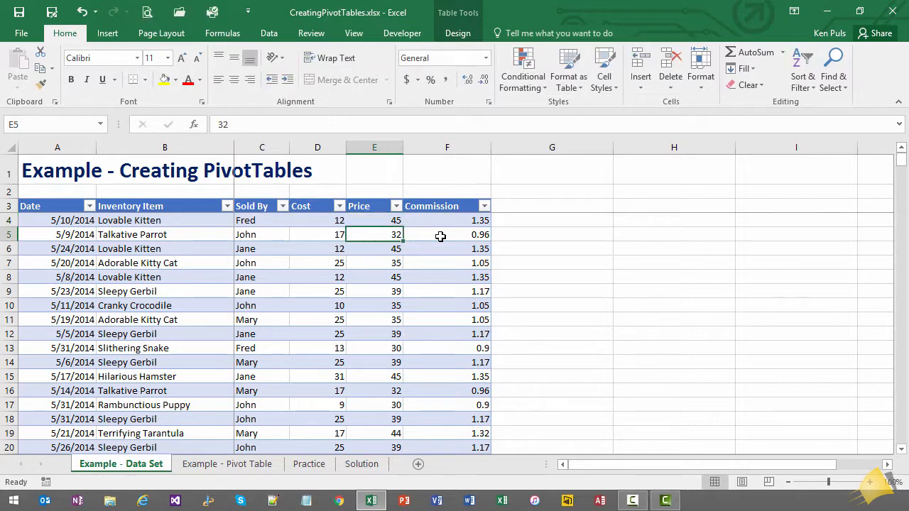
Return to the 'Example - Pivot Table' sheet and update the PivotTable by refreshing all of the workbook's data.
{"action": "left_click", "coordinate": [238, 466]}
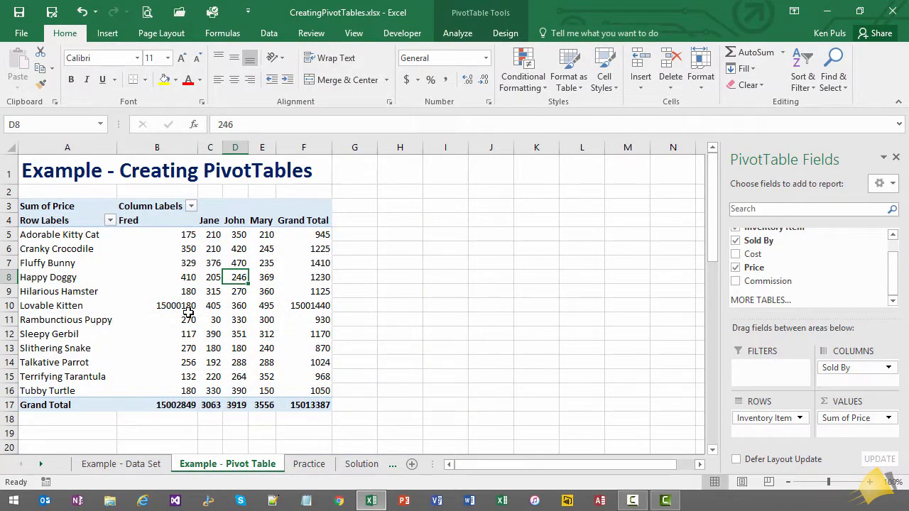
{"action": "mouse_move", "coordinate": [236, 329]}
{"action": "mouse_move", "coordinate": [242, 277]}
{"action": "left_click", "coordinate": [270, 34]}
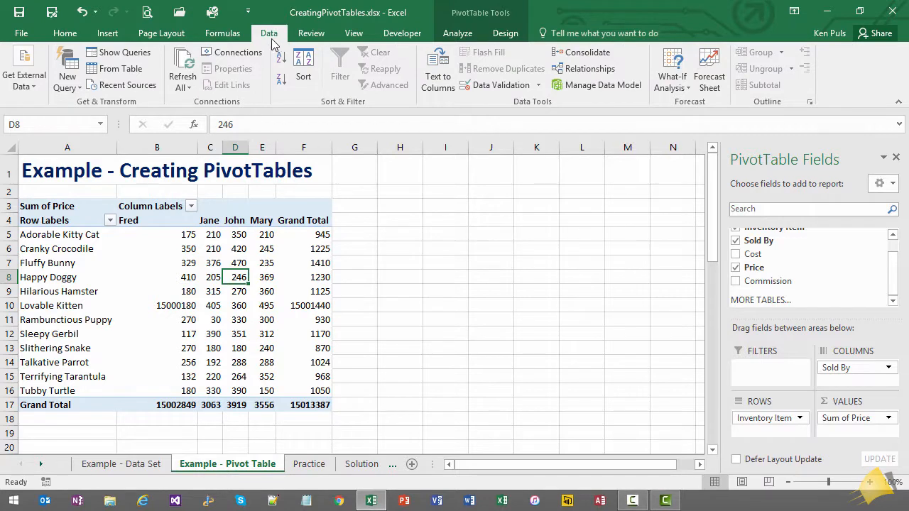
{"action": "left_click", "coordinate": [188, 64]}
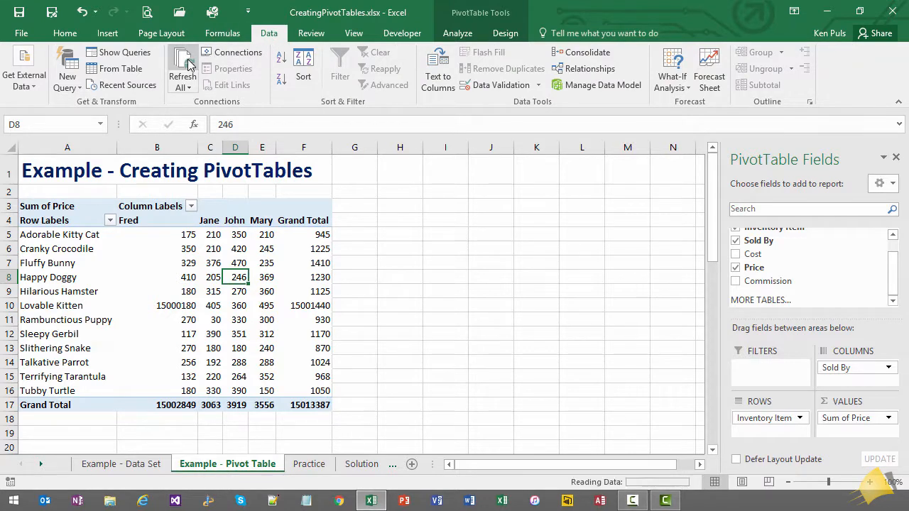